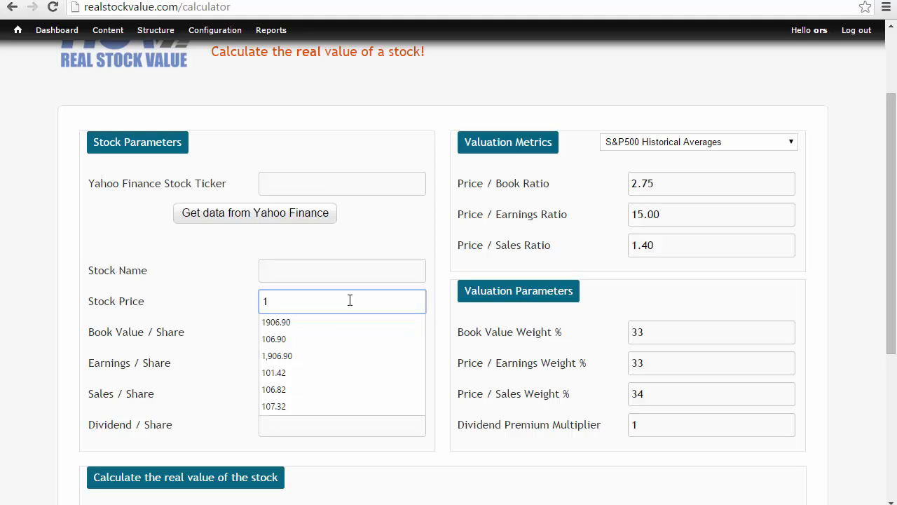
Set the stock price to 1906.90 and the book value per share to 735.9
key(Down)
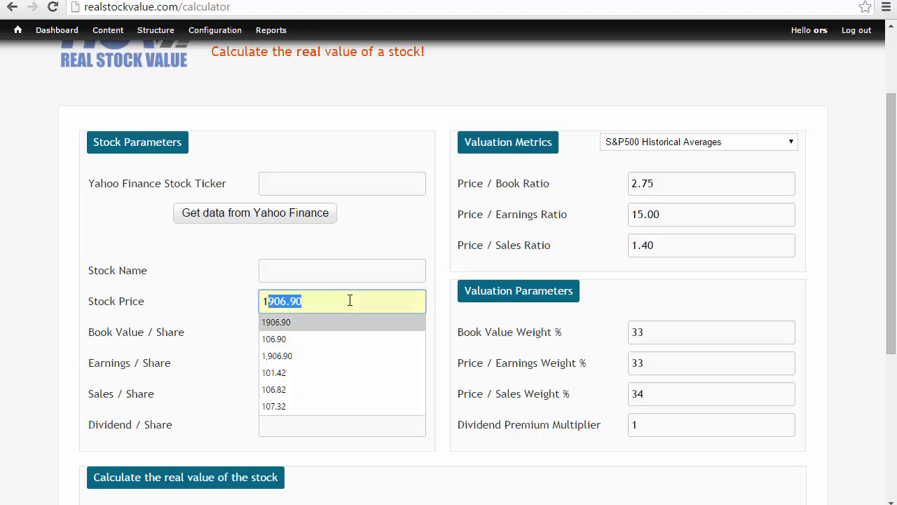
key(Return)
click(288, 333)
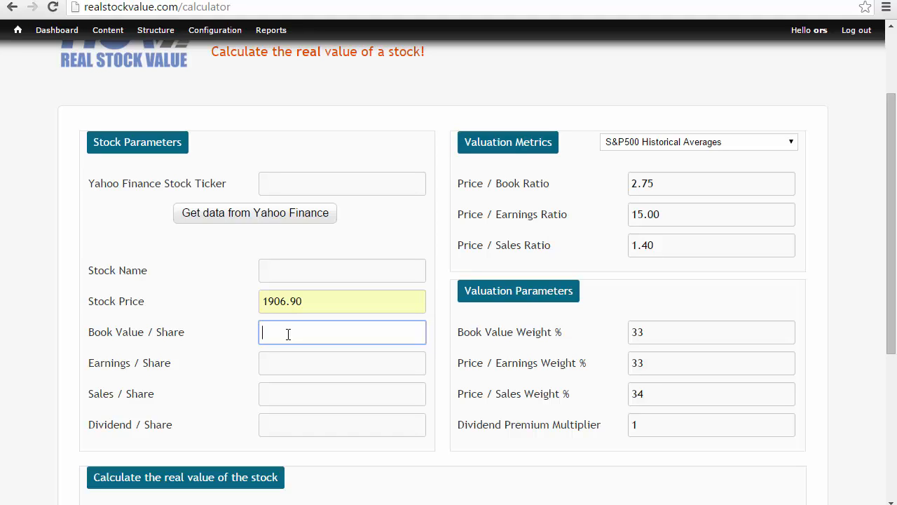
text(7)
key(Down)
key(Return)
Set the earnings per share to 94.39 in the stock parameters
click(275, 370)
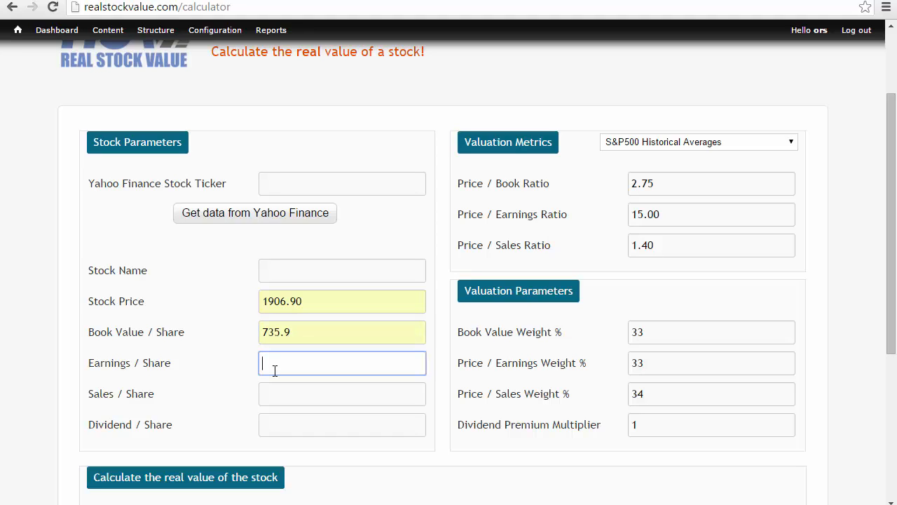
text(9)
key(Down)
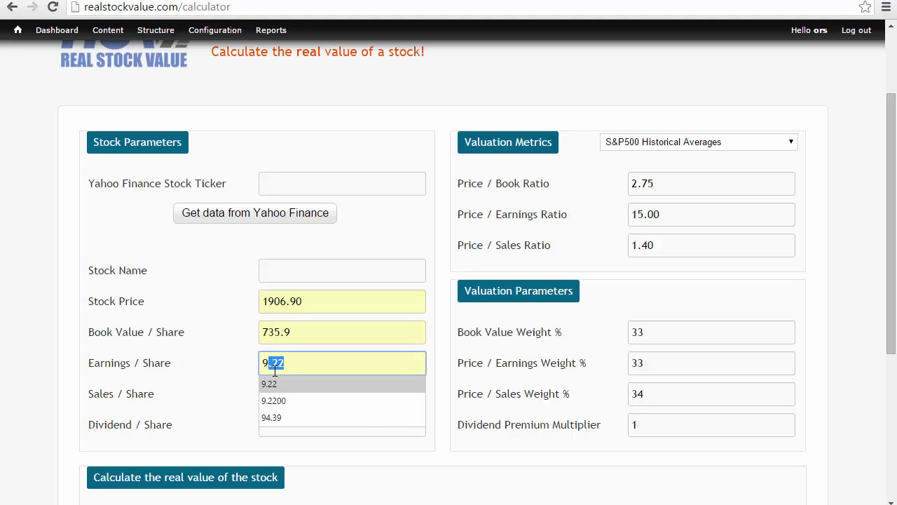
key(Down)
key(Down)
key(Return)
Set the sales per share to 1145.54 and the dividend per share to 43.39
click(288, 390)
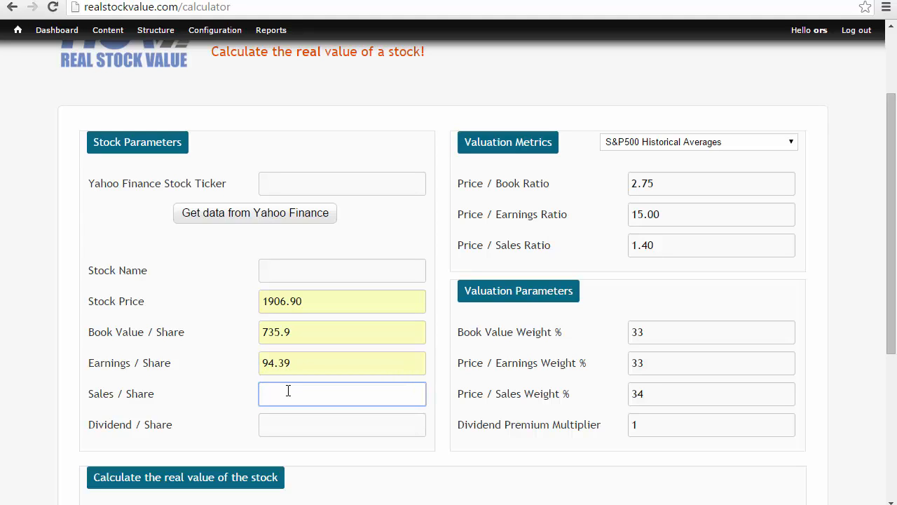
text(1145.54)
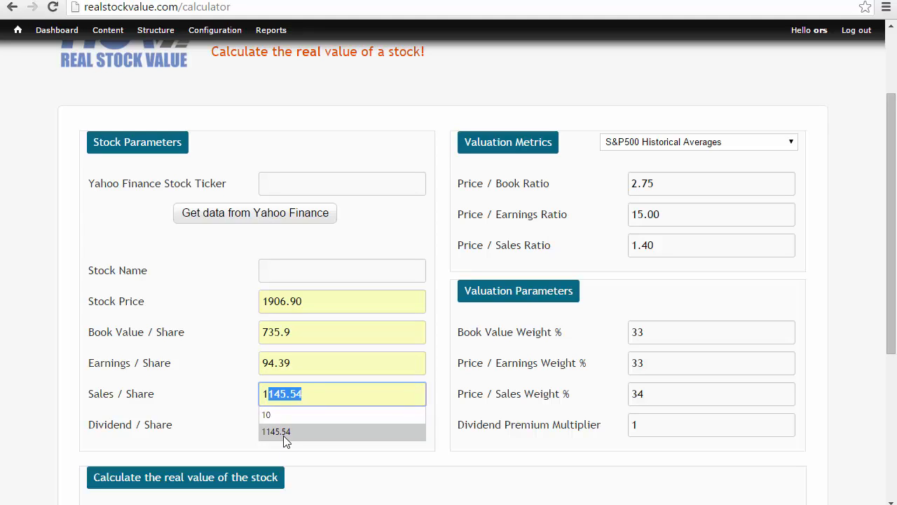
click(284, 434)
click(285, 418)
text(43.39)
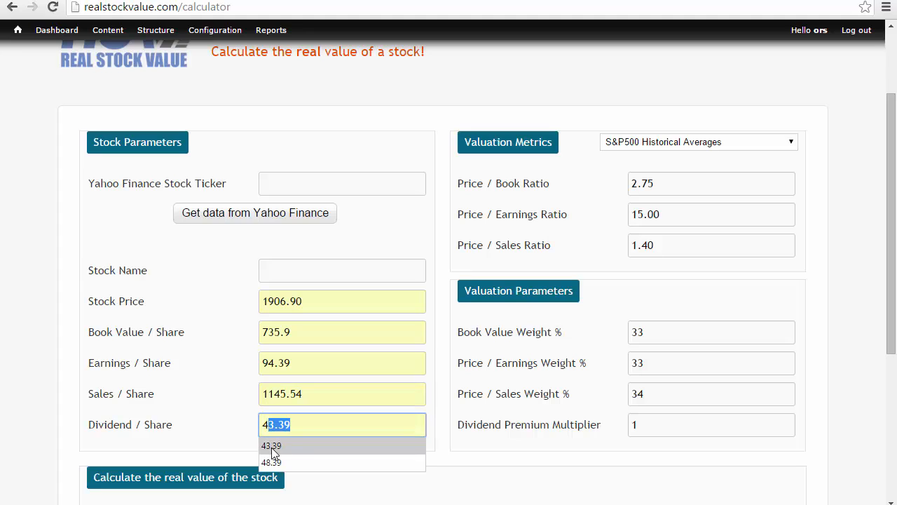
click(275, 448)
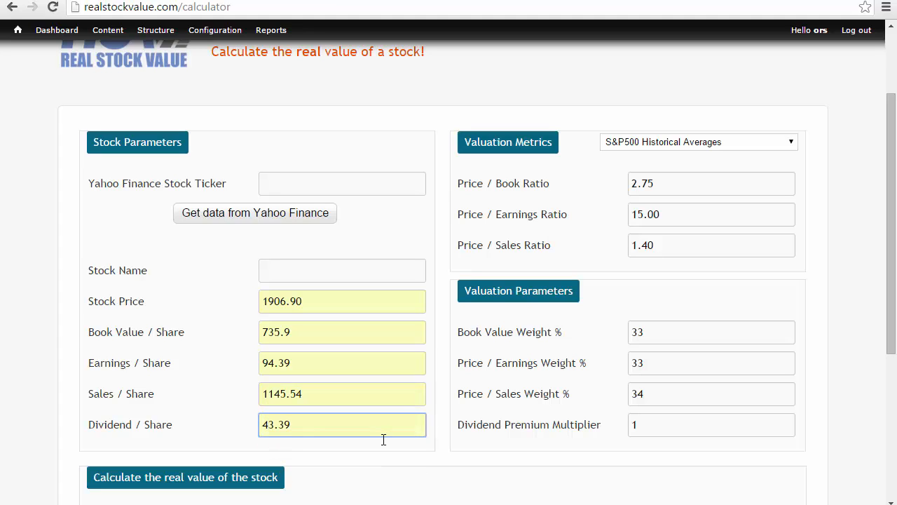
Calculate the real value using the S&P500 Historical Averages valuation metrics
click(688, 145)
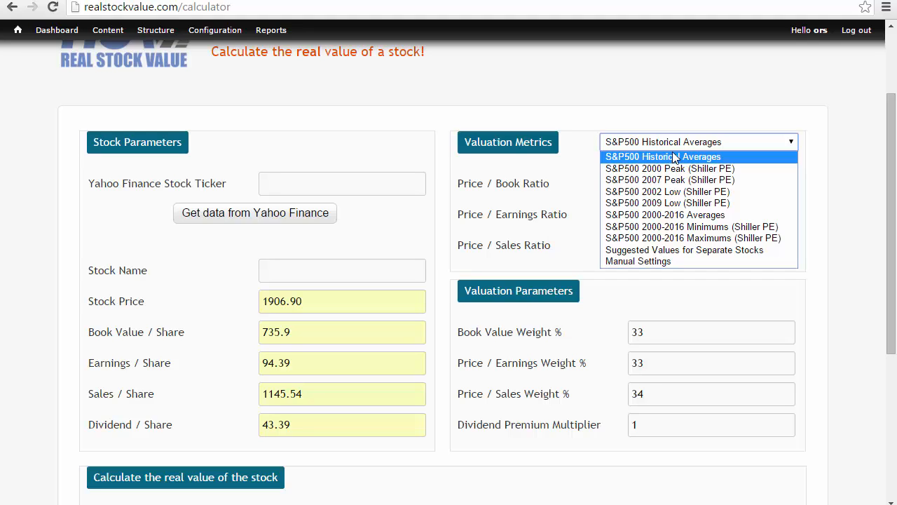
click(665, 157)
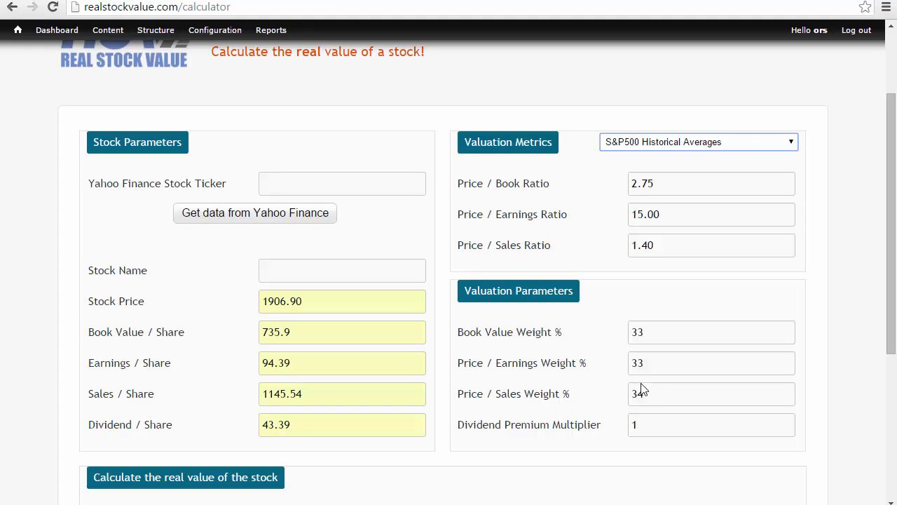
scroll(736, 358, down, 1)
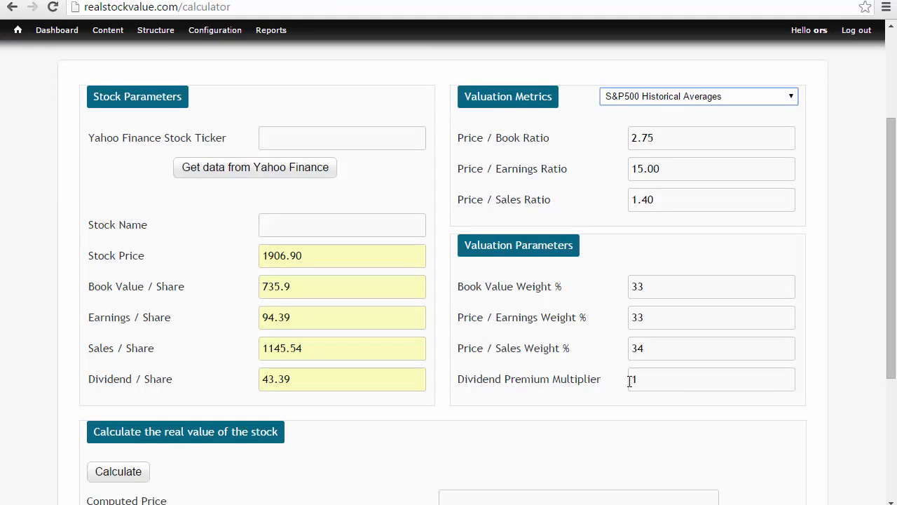
drag(893, 286, 845, 307)
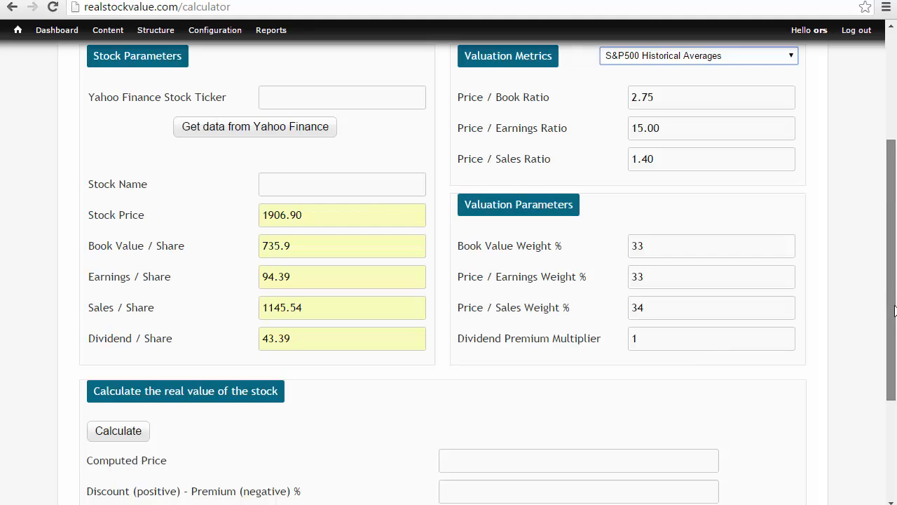
drag(892, 304, 886, 327)
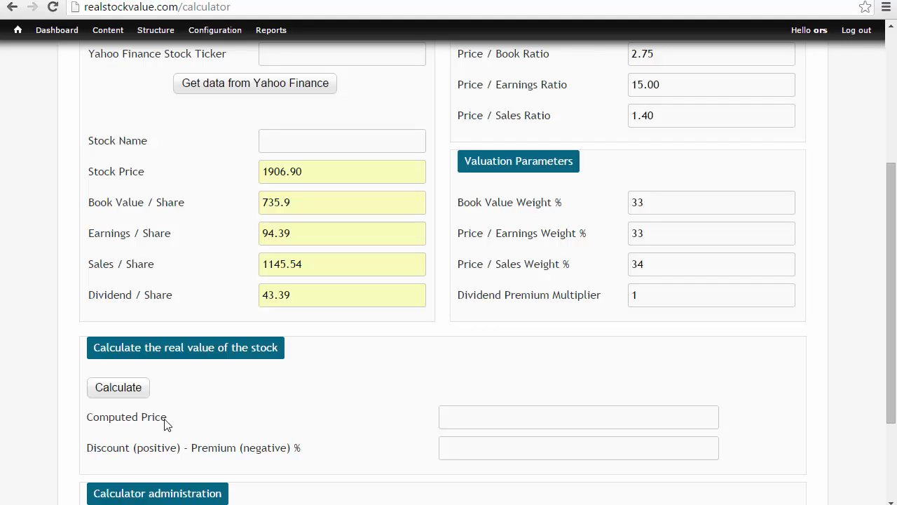
click(133, 396)
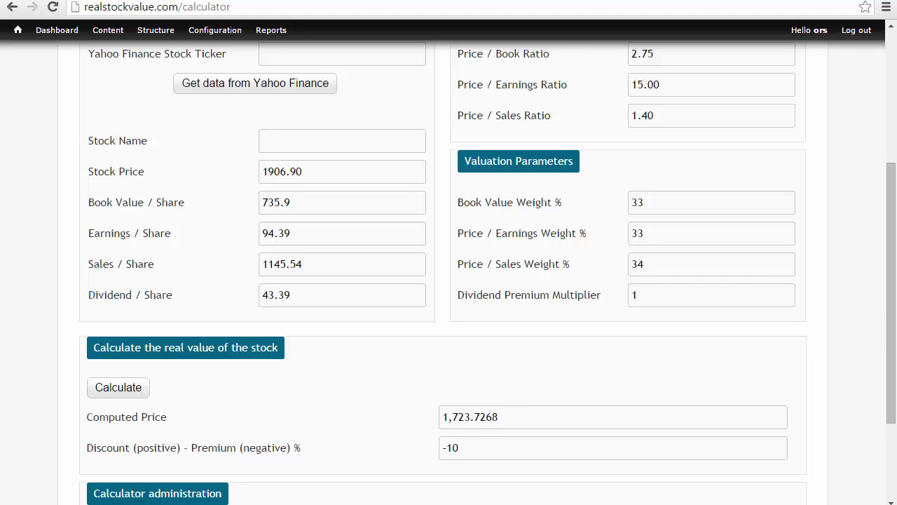
Switch the valuation metrics to S&P500 2000 Peak (Shiller PE) and recalculate the real value
scroll(893, 320, up, 1)
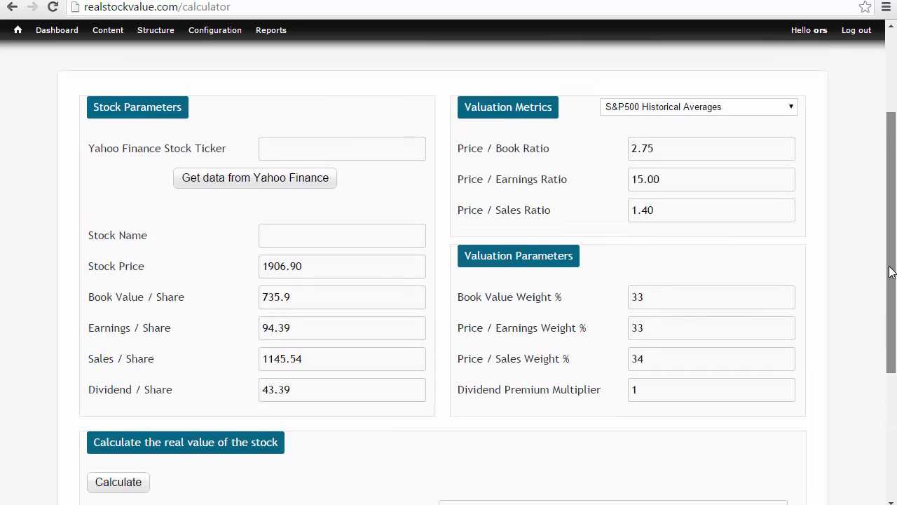
scroll(885, 323, down, 1)
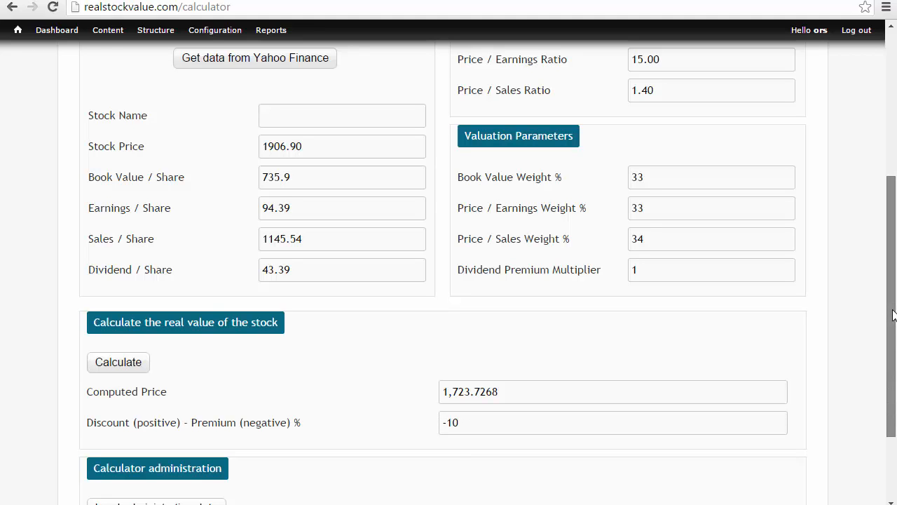
drag(892, 311, 877, 245)
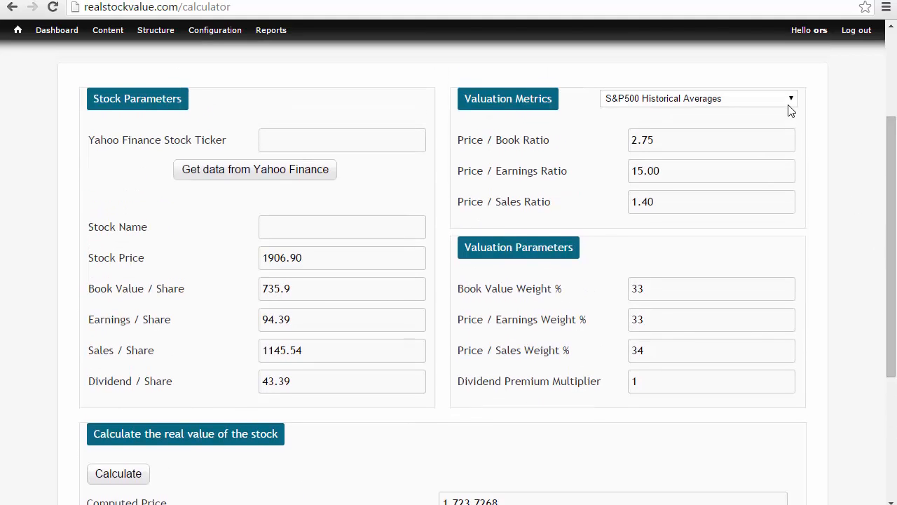
click(788, 103)
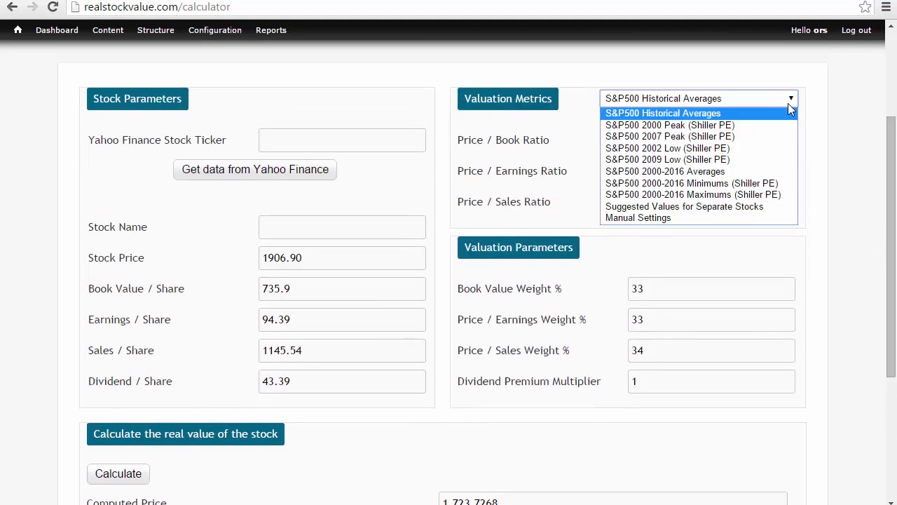
click(709, 126)
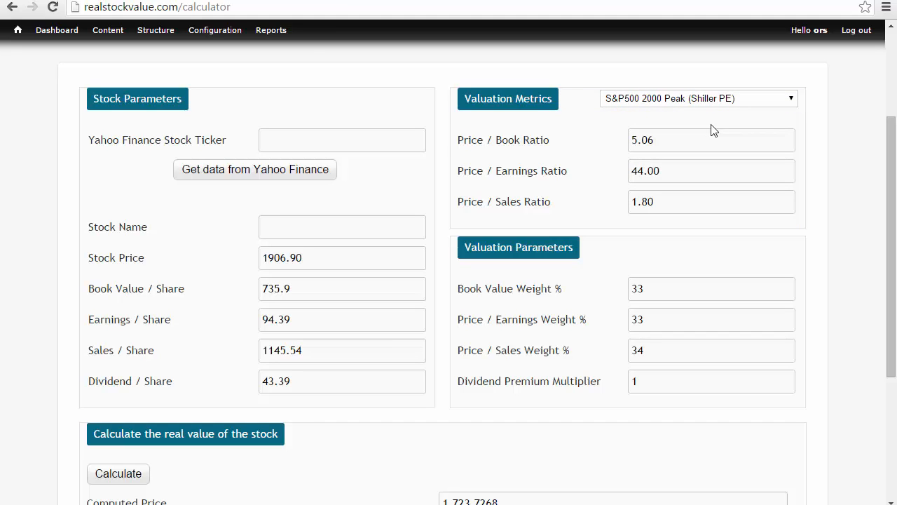
drag(891, 133, 891, 145)
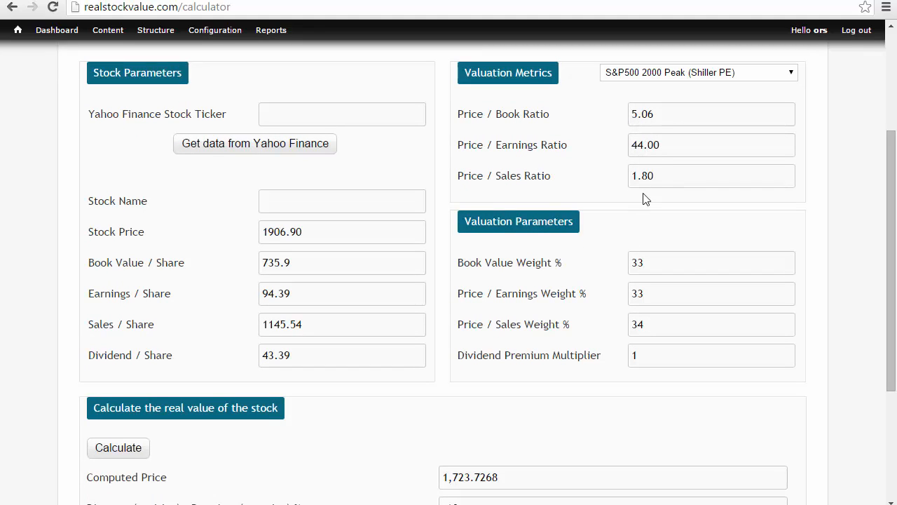
drag(895, 219, 895, 290)
click(138, 317)
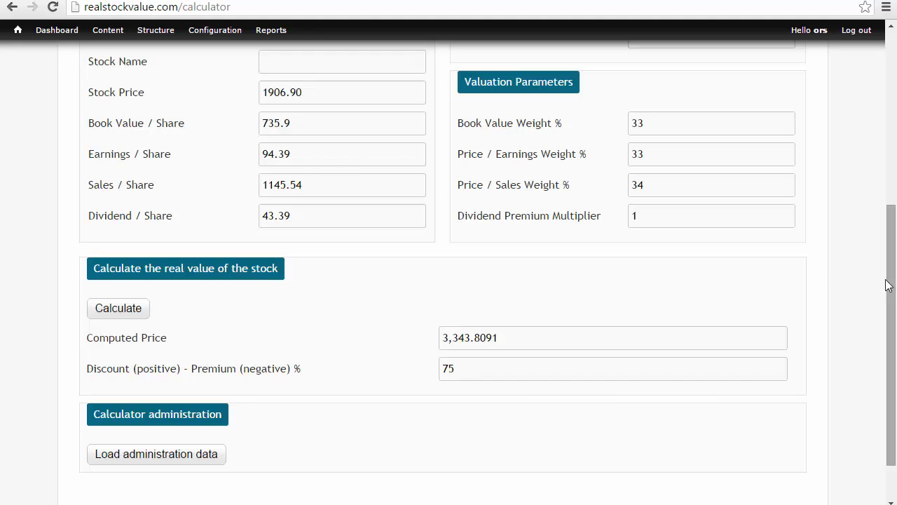
Load the stock parameters for the ticker aapl from Yahoo Finance
drag(888, 285, 866, 176)
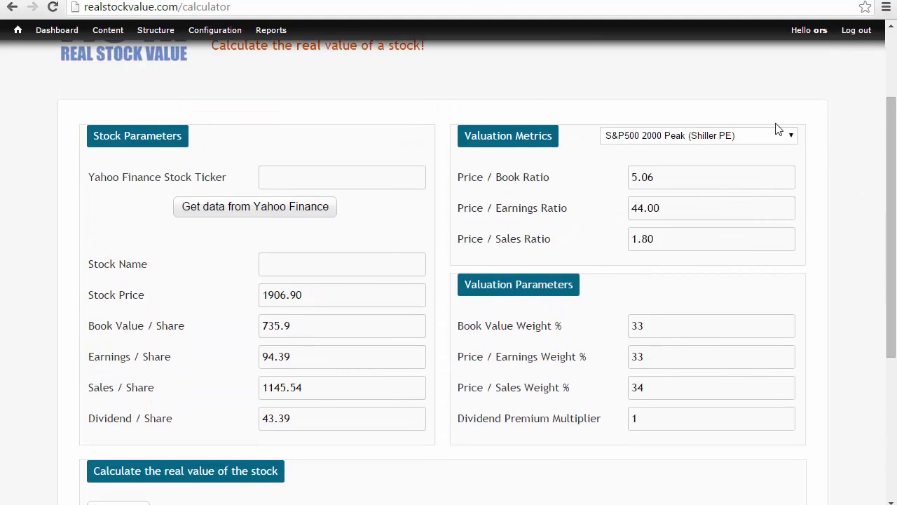
click(378, 183)
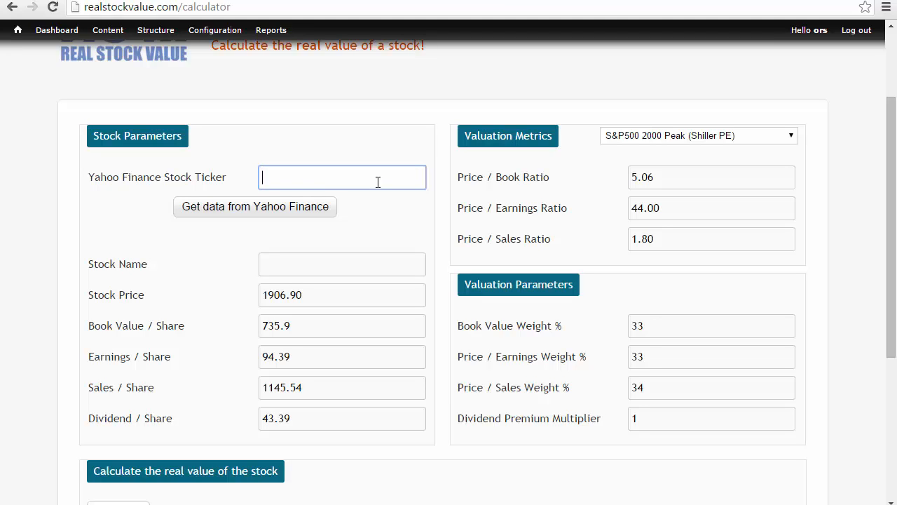
text(a)
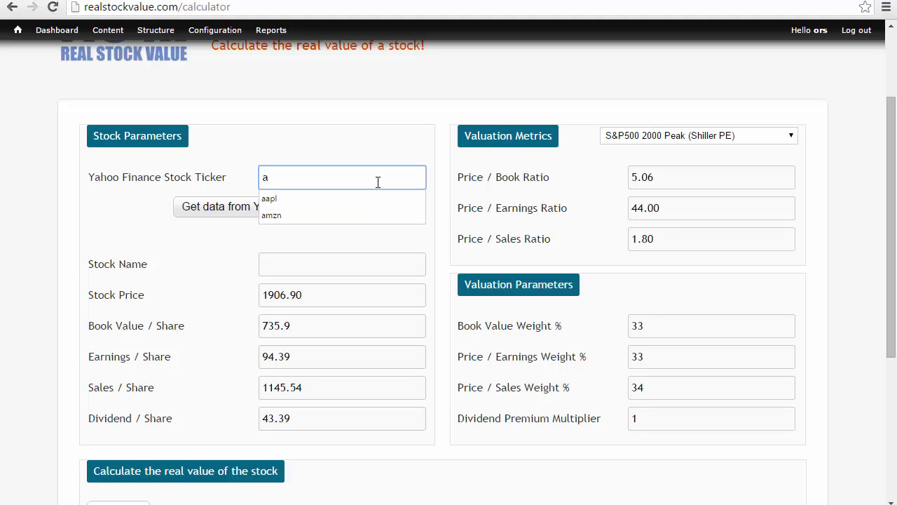
text(apl)
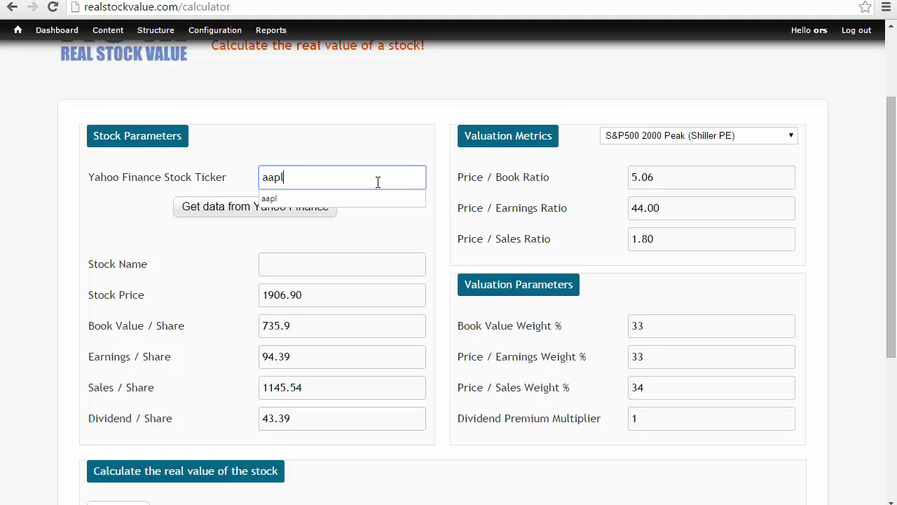
click(344, 202)
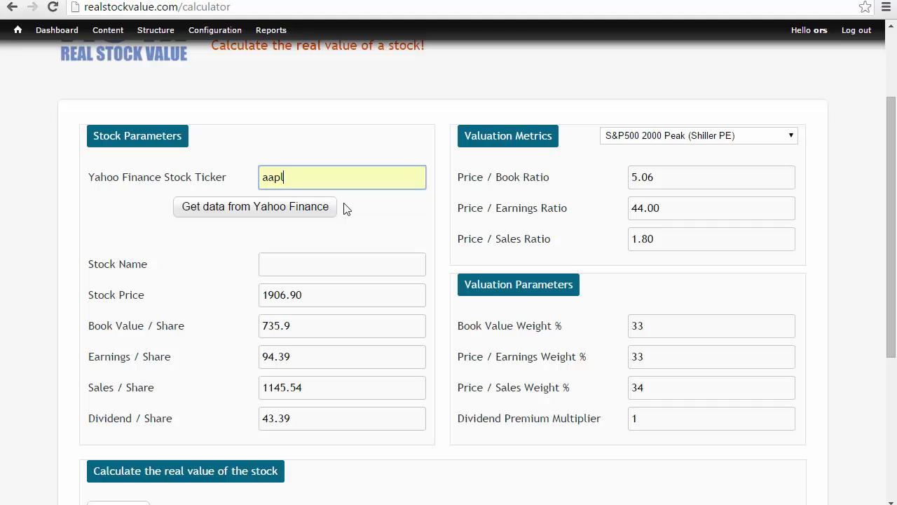
click(300, 208)
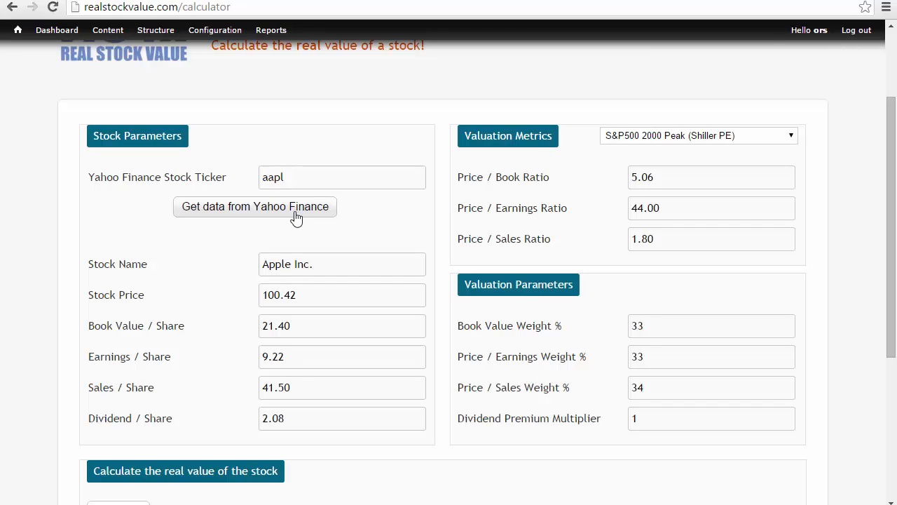
Set the valuation metrics to S&P500 Historical Averages and calculate the real value of Apple Inc
click(696, 140)
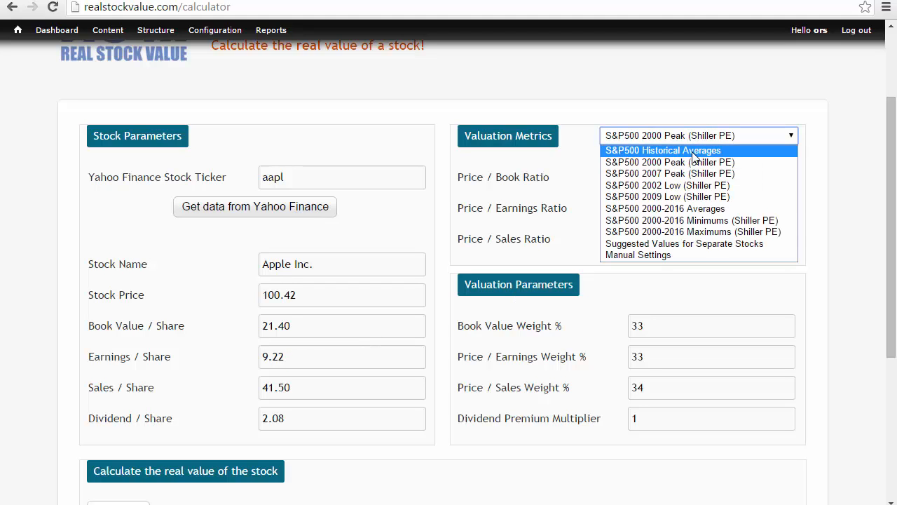
click(698, 150)
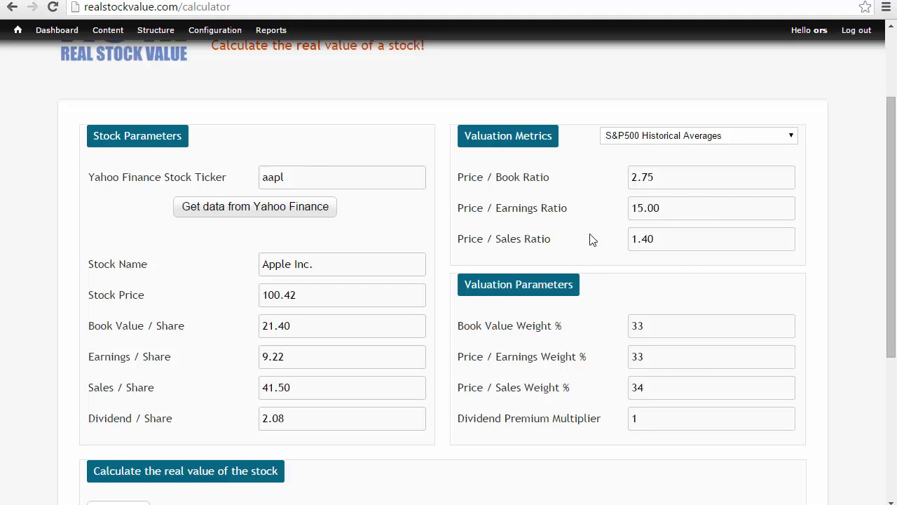
drag(896, 150, 882, 218)
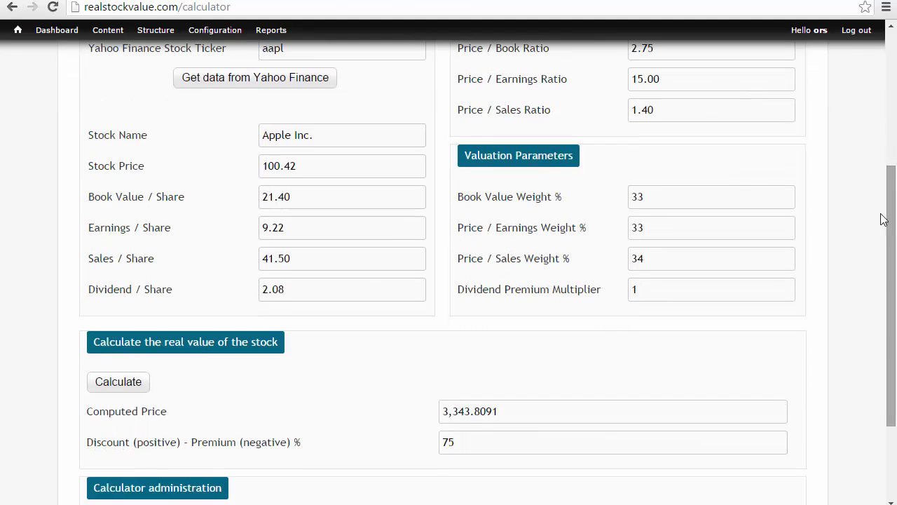
click(140, 382)
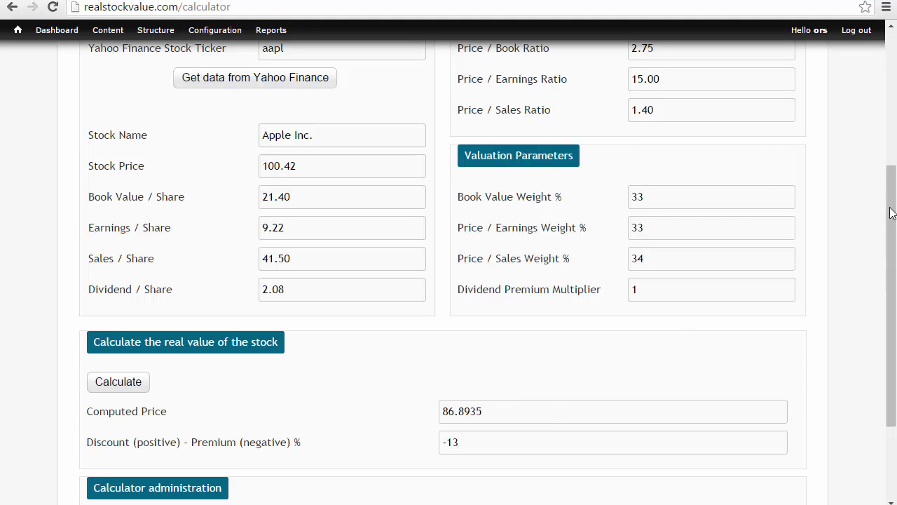
Switch the valuation metrics to Manual Settings and set the Price / Sales Ratio to 1.50
drag(889, 211, 884, 193)
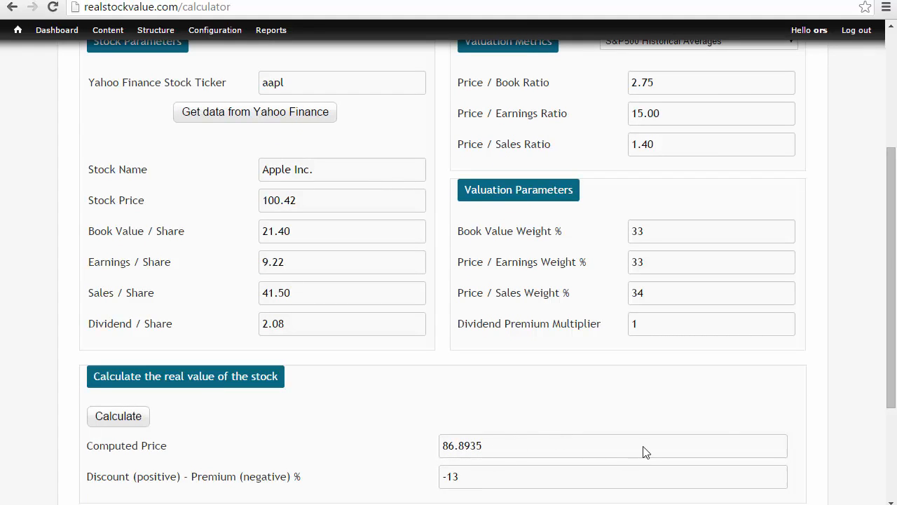
drag(896, 368, 811, 395)
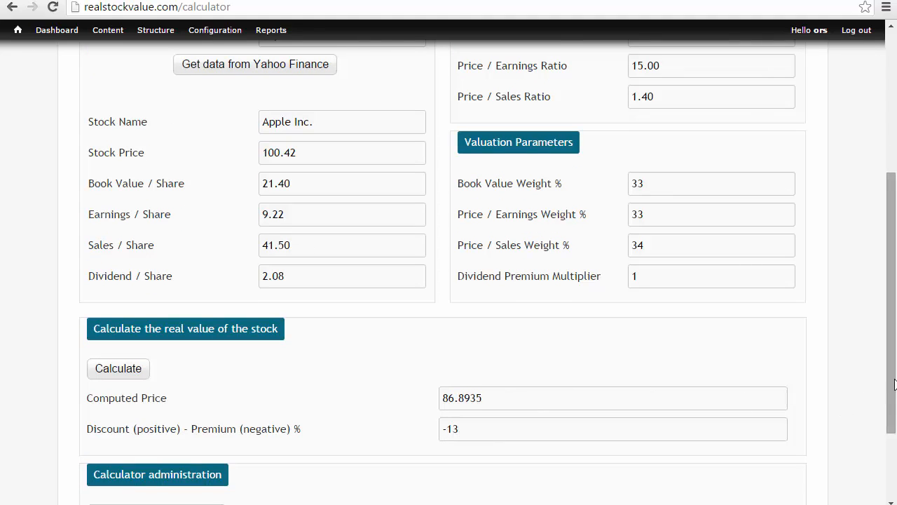
drag(891, 368, 864, 294)
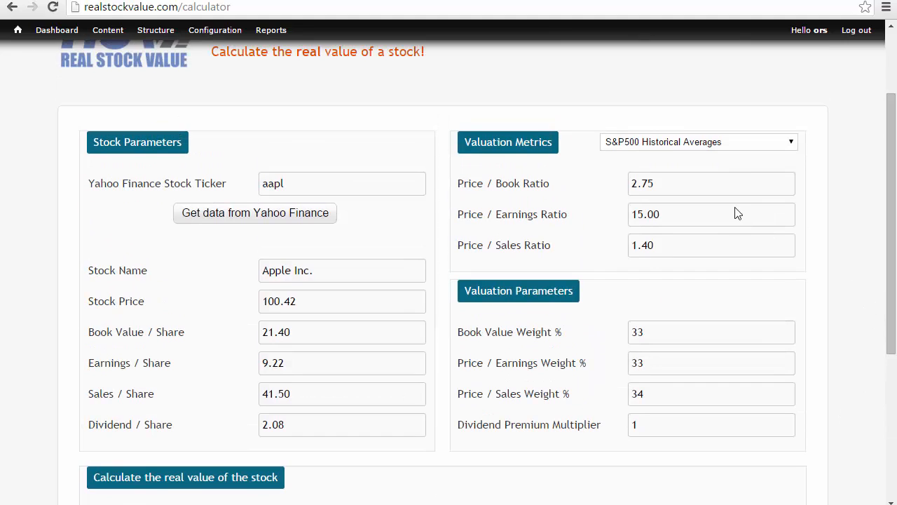
click(728, 144)
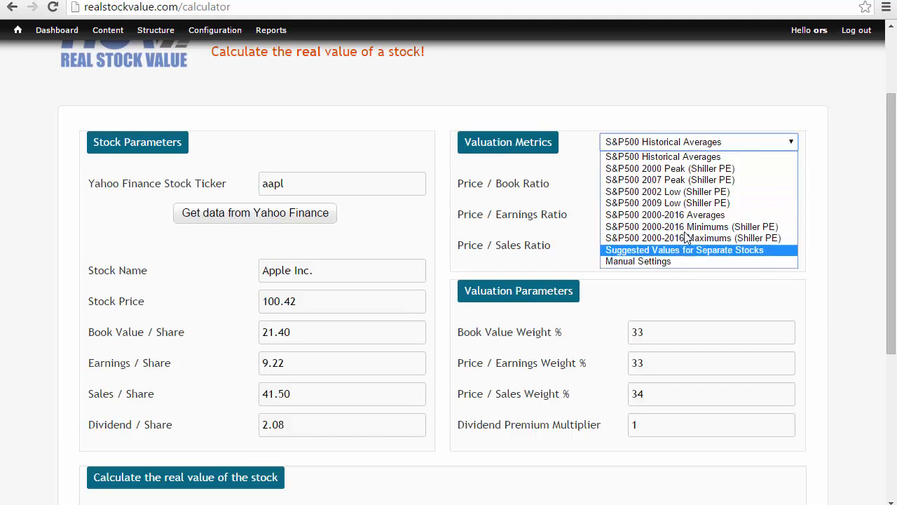
click(654, 260)
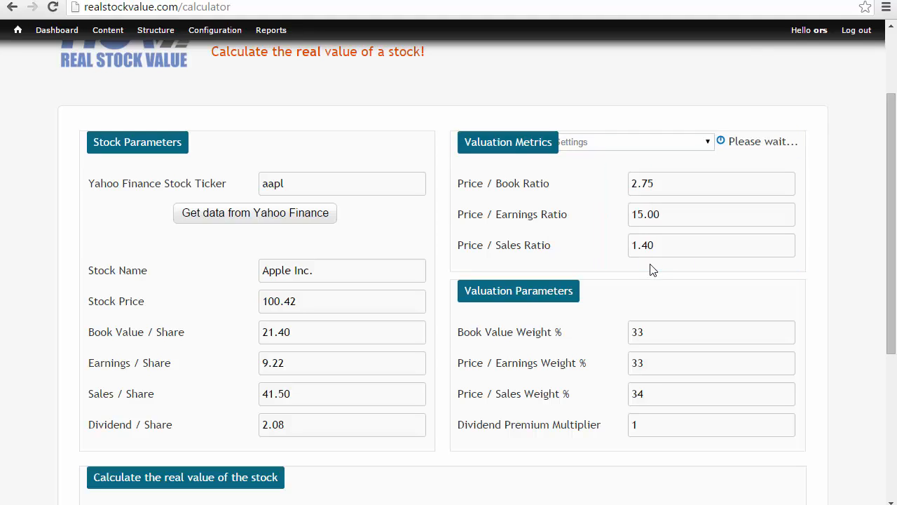
click(659, 245)
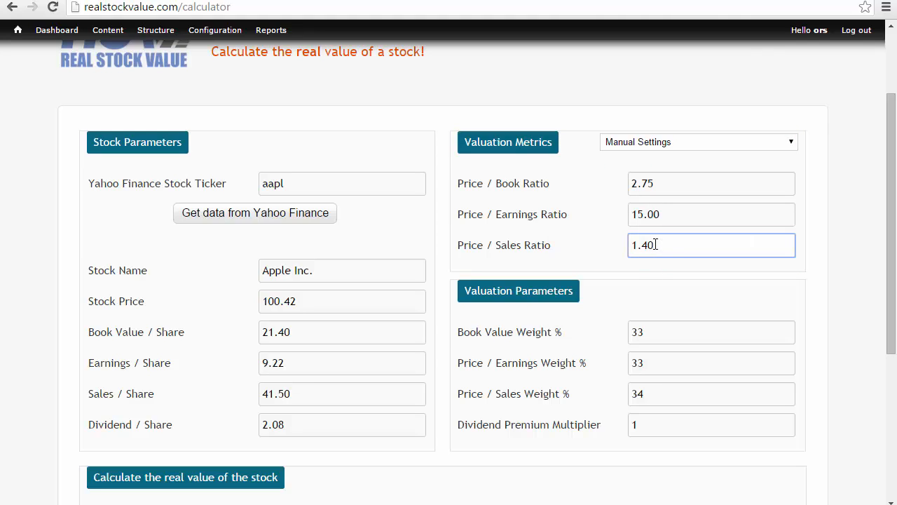
click(650, 244)
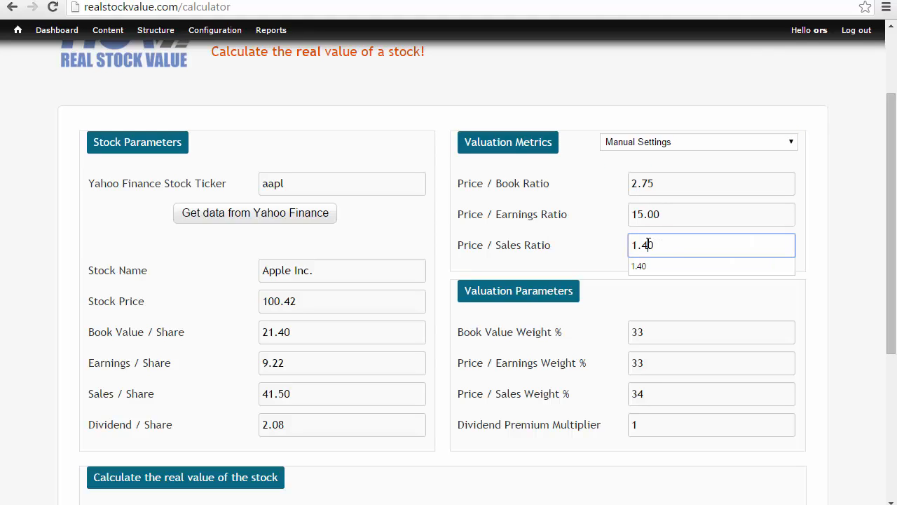
key(BackSpace)
text(5)
Set the Book Value Weight to 40% and the Price / Earnings Weight to 20%, and recalculate the real value of Apple Inc
drag(896, 215, 886, 279)
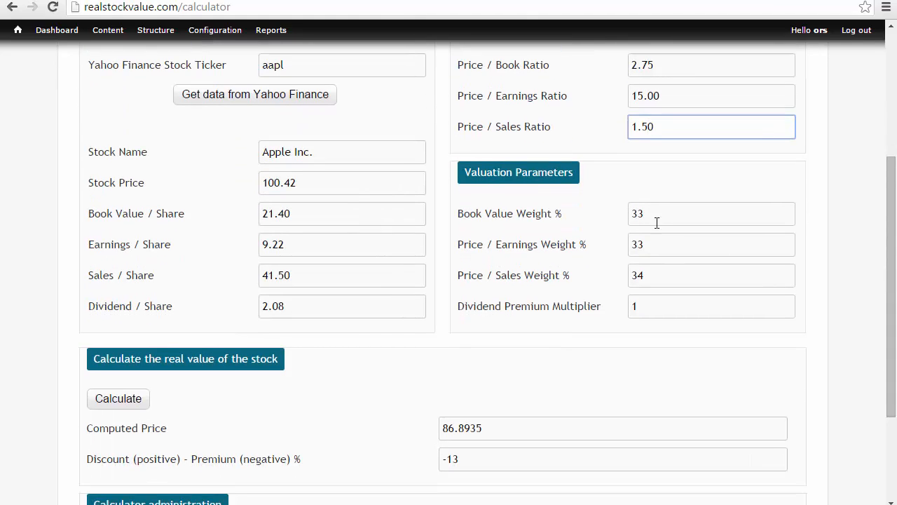
drag(650, 215, 627, 216)
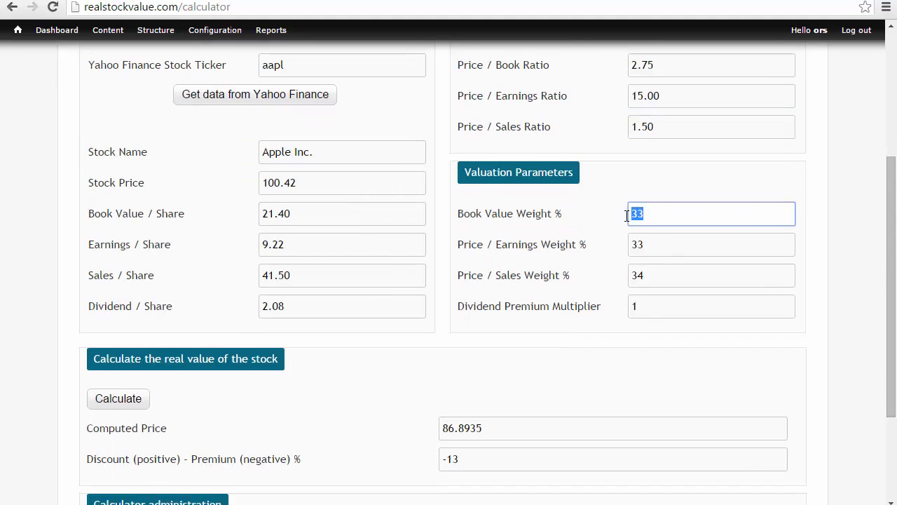
text(40)
drag(651, 242, 634, 245)
text(20)
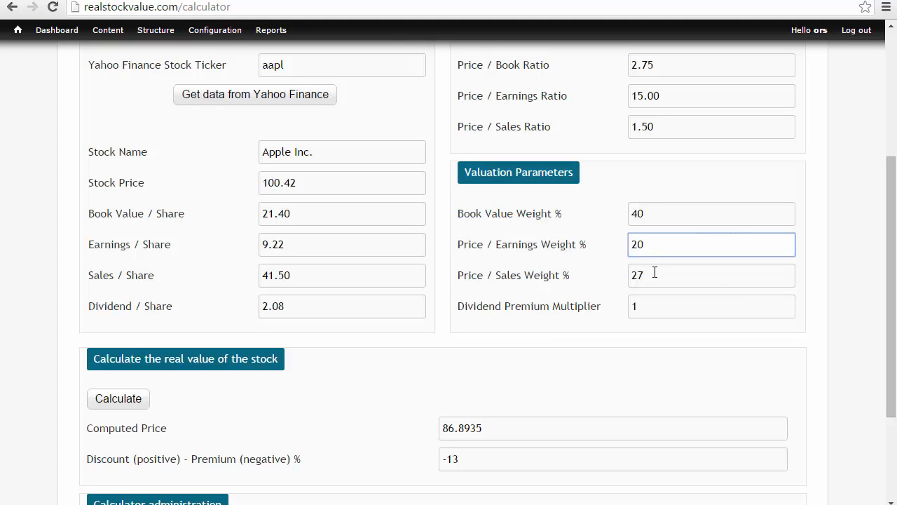
click(655, 272)
drag(641, 274, 633, 275)
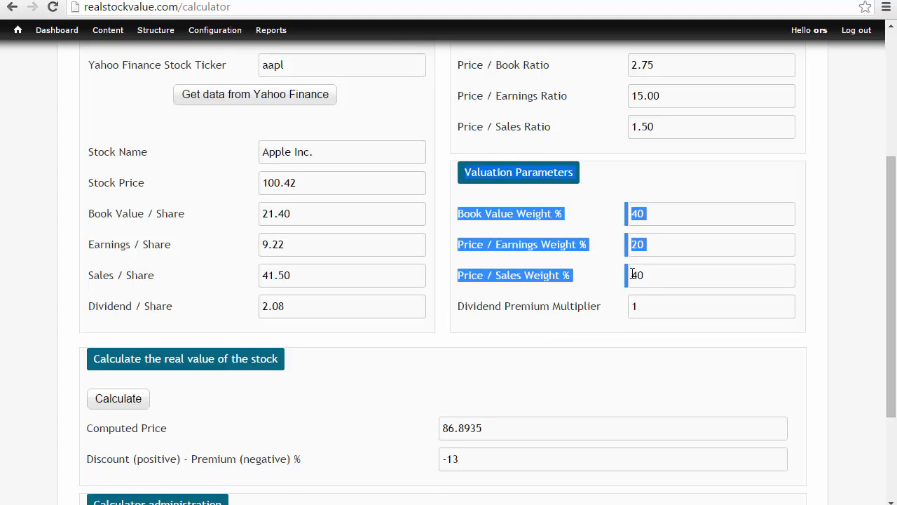
click(663, 280)
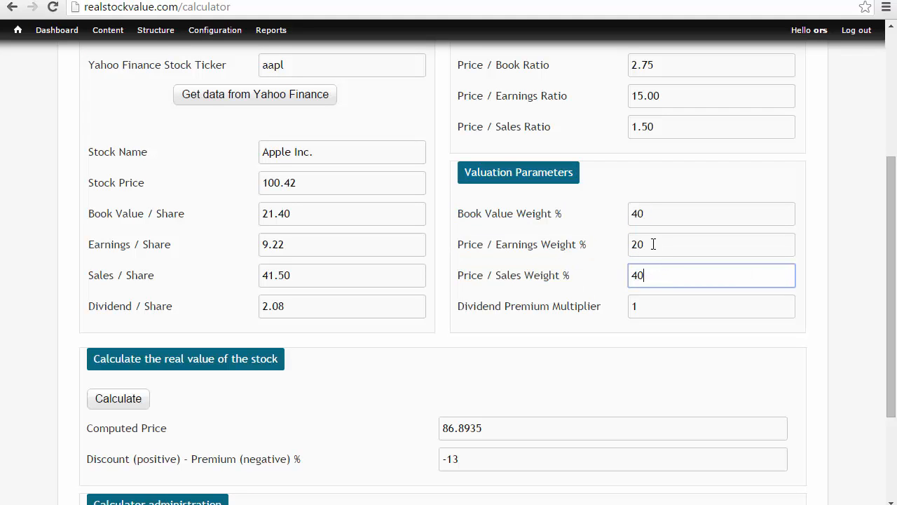
drag(646, 218, 652, 255)
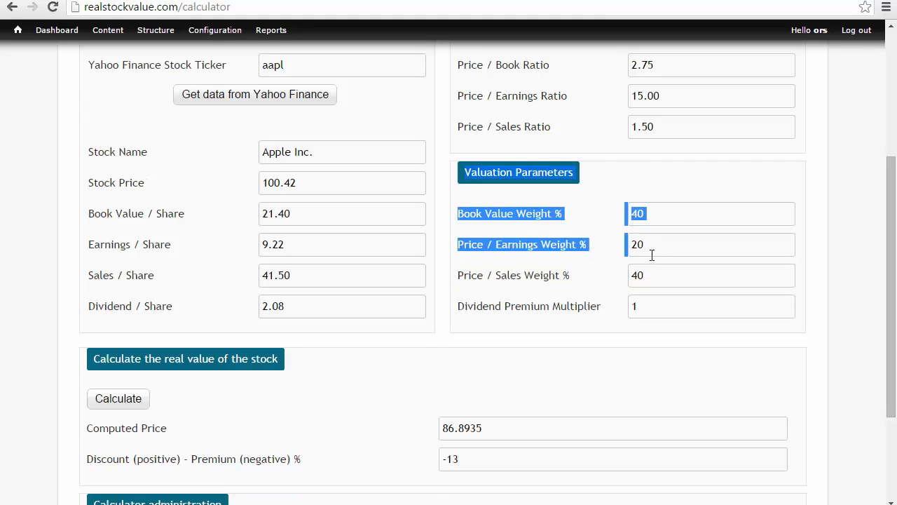
click(645, 248)
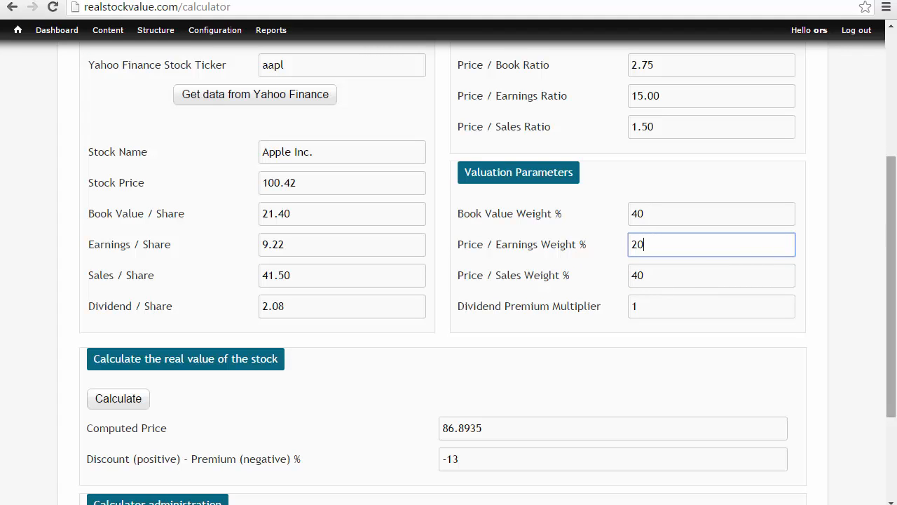
scroll(514, 286, down, 1)
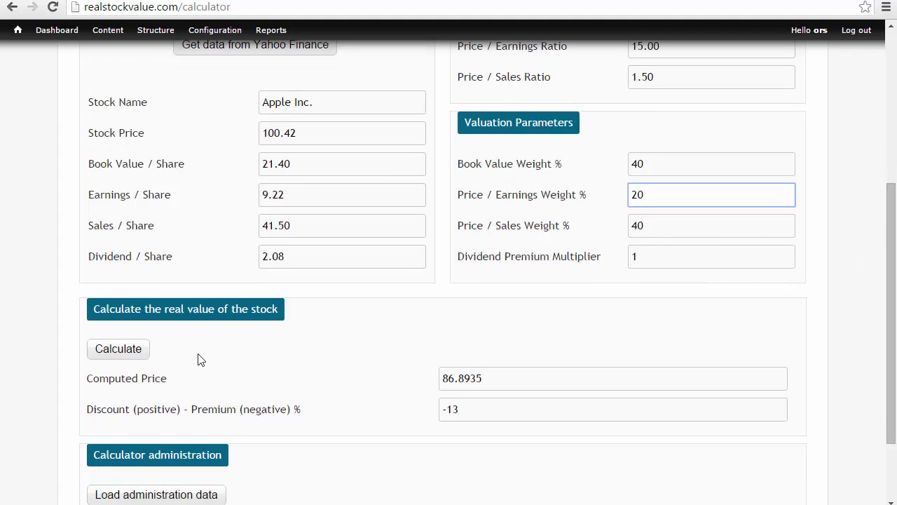
click(124, 350)
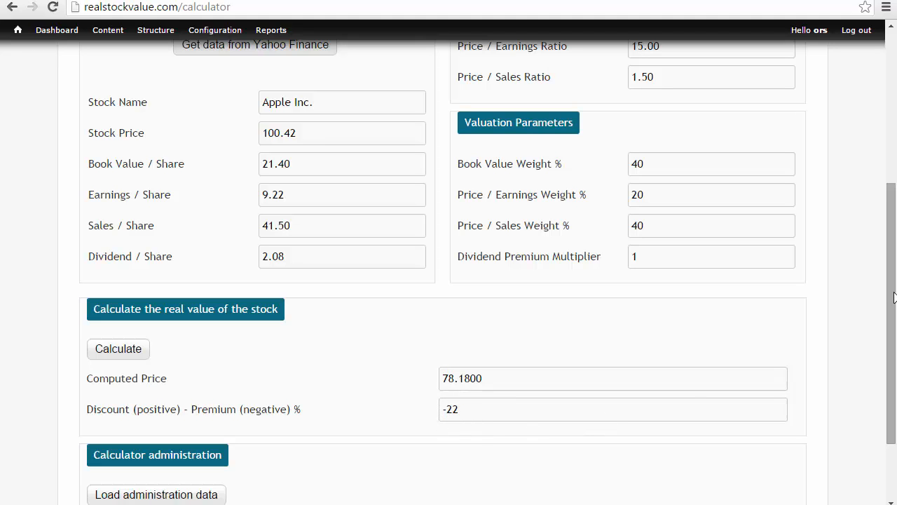
Switch the valuation metrics to S&P500 2000 Peak (Shiller PE) and recalculate the real value of Apple Inc
drag(895, 298, 895, 217)
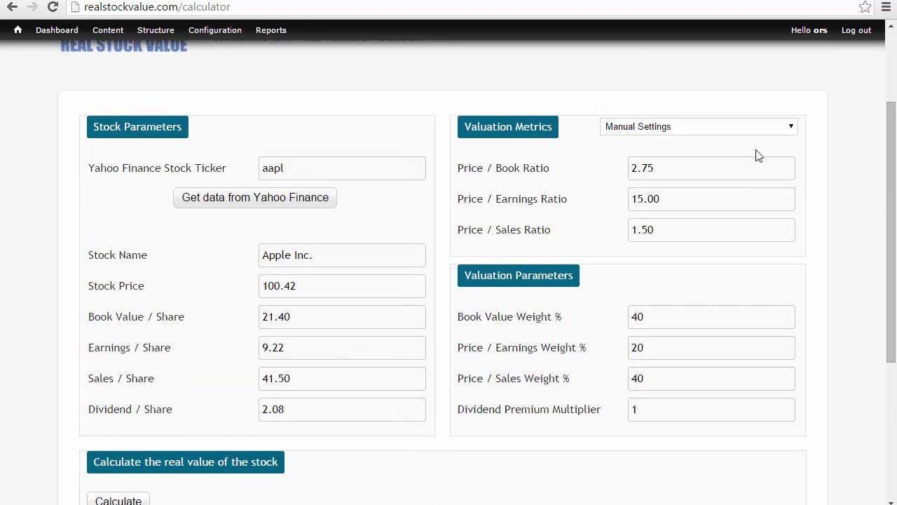
click(759, 132)
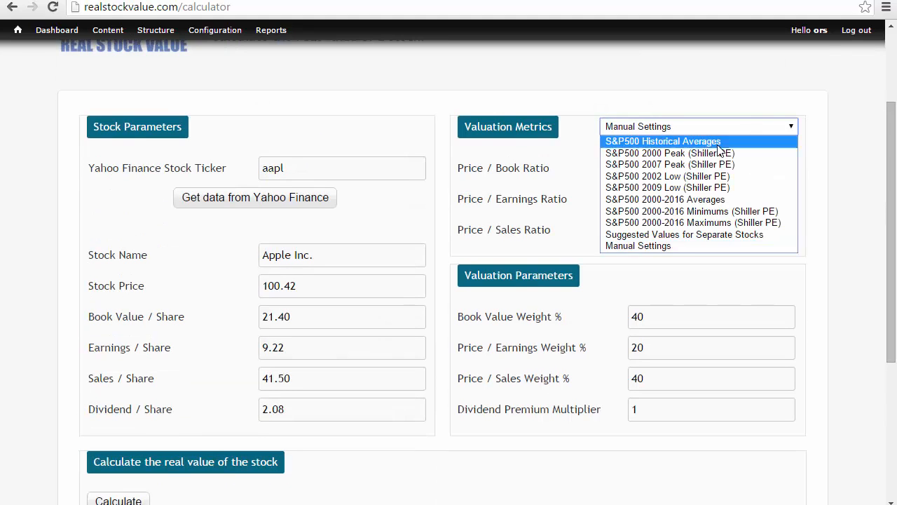
click(698, 154)
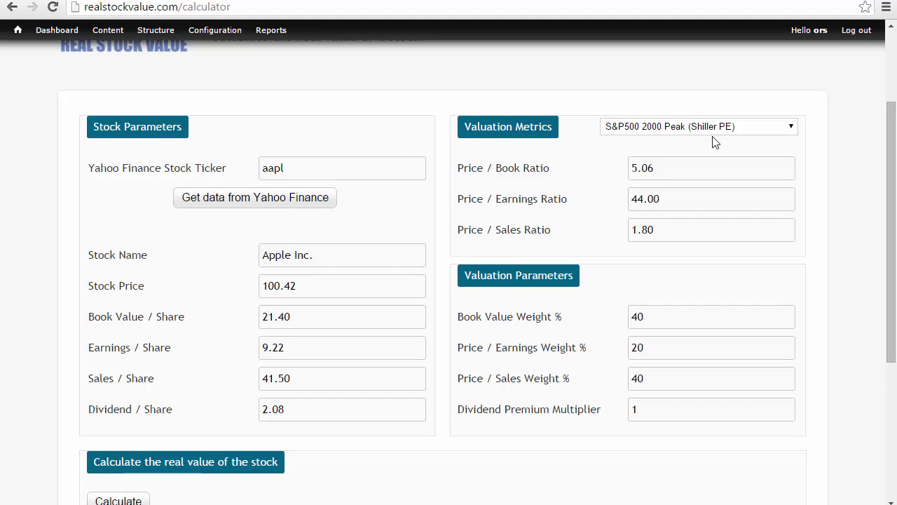
drag(892, 120, 891, 208)
click(140, 343)
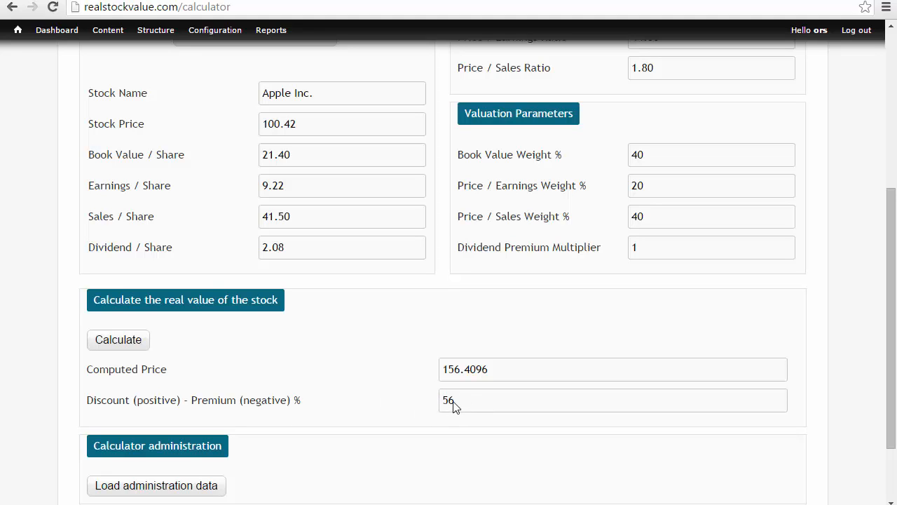
Load the stock parameters for the ticker tsla from Yahoo Finance
scroll(322, 296, up, 2)
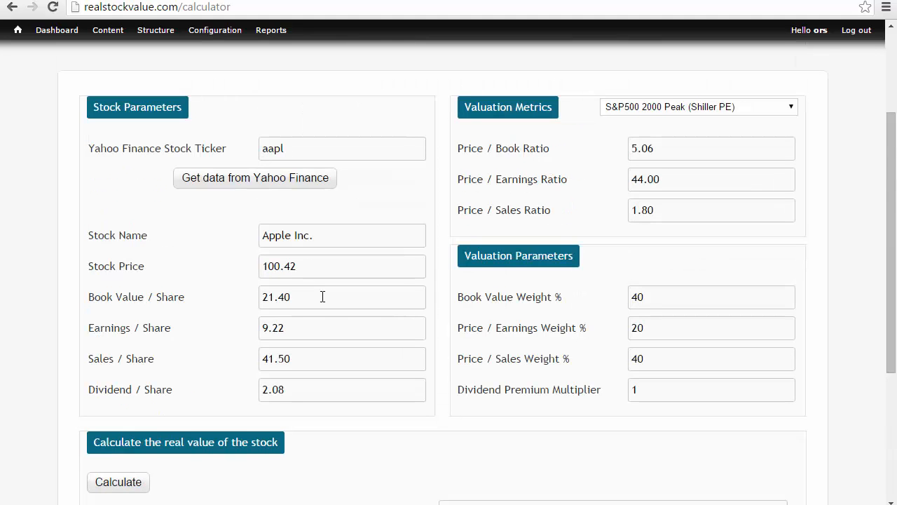
double_click(302, 148)
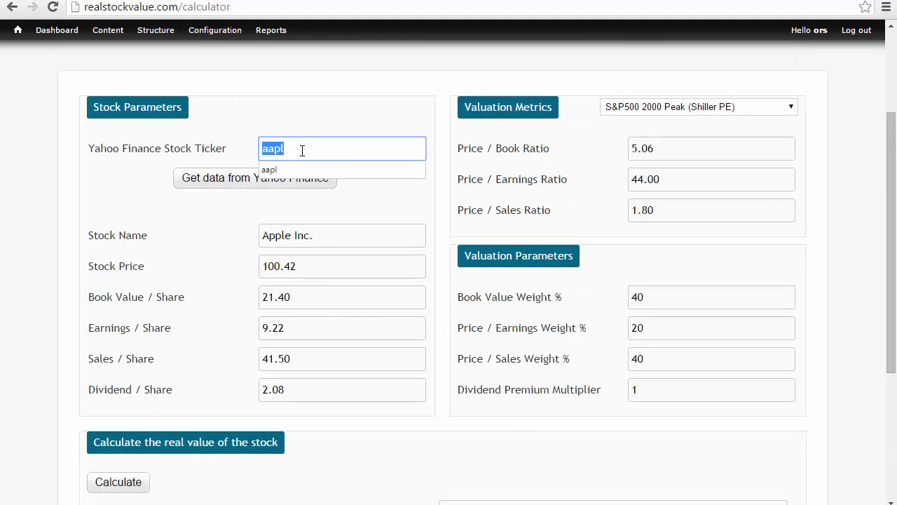
text(tsla)
click(284, 178)
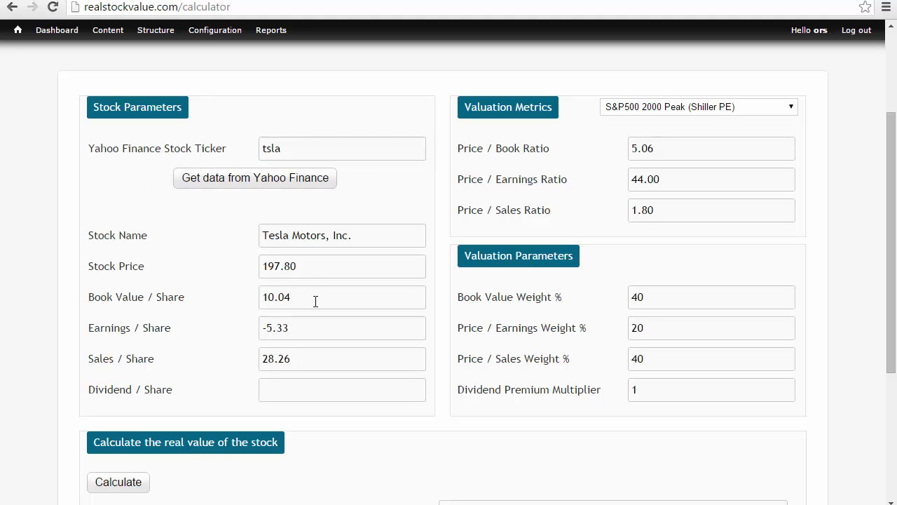
Set Tesla's Book Value / Share to 100.04, Earnings / Share to 50 and Dividend / Share to 5, and calculate its real value
click(275, 298)
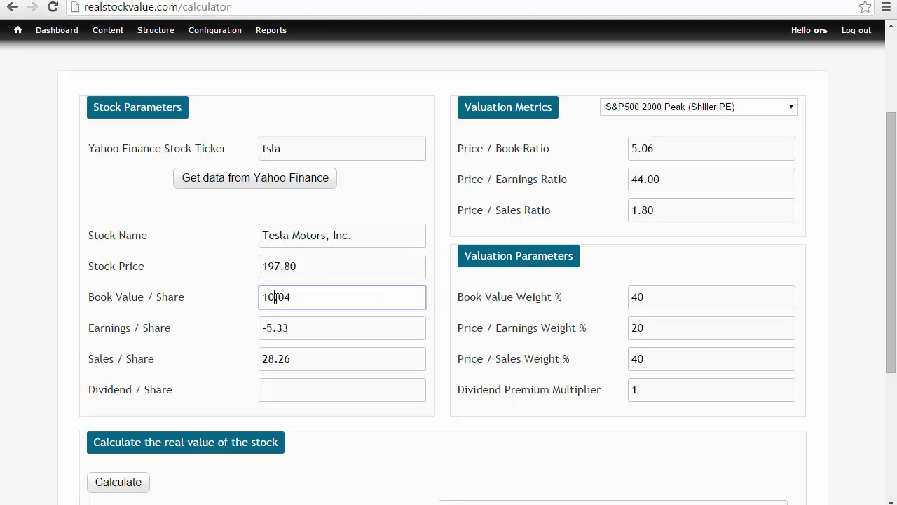
click(288, 327)
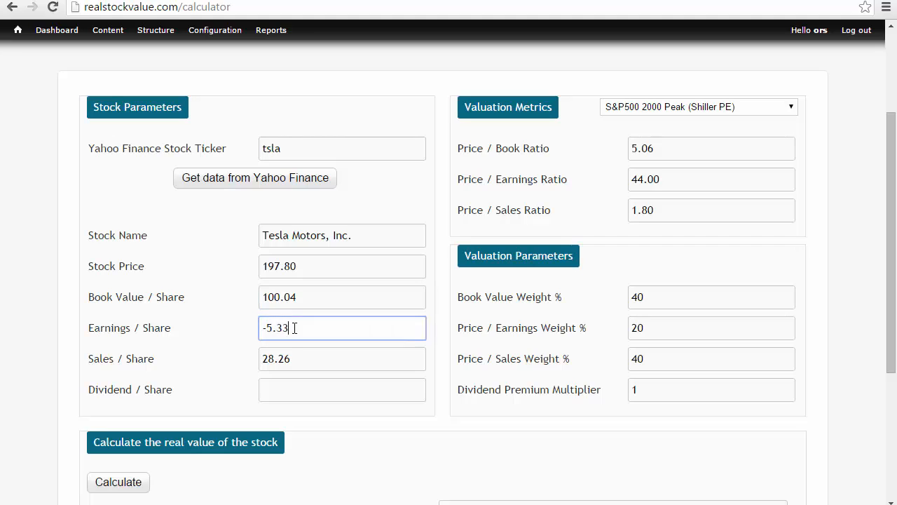
drag(289, 328, 261, 328)
text(50)
click(284, 389)
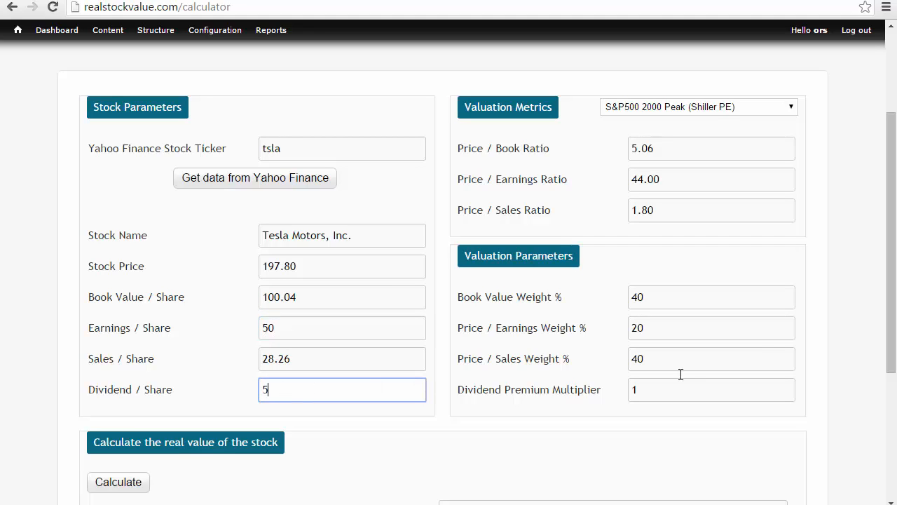
text(5)
scroll(499, 320, down, 2)
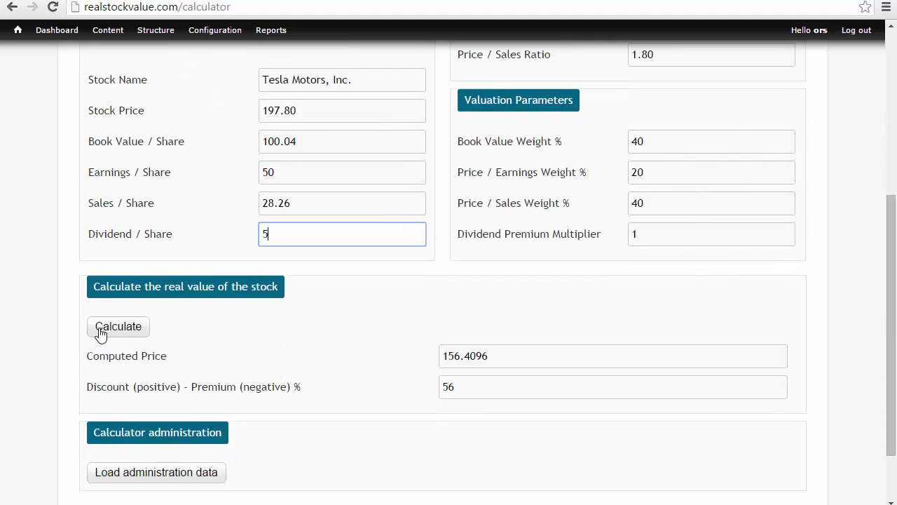
click(100, 328)
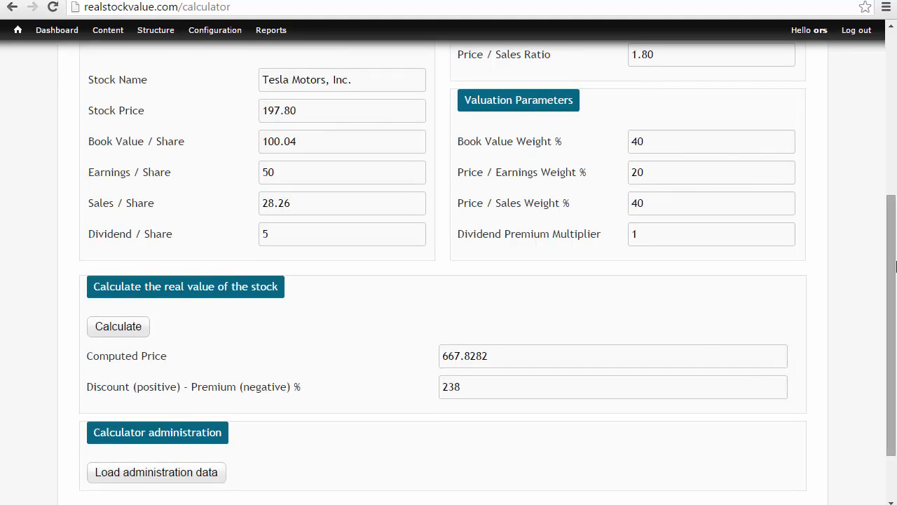
Set the valuation metrics to S&P500 Historical Averages and recalculate the real value of Tesla Motors, Inc
drag(896, 265, 888, 192)
click(752, 93)
click(722, 113)
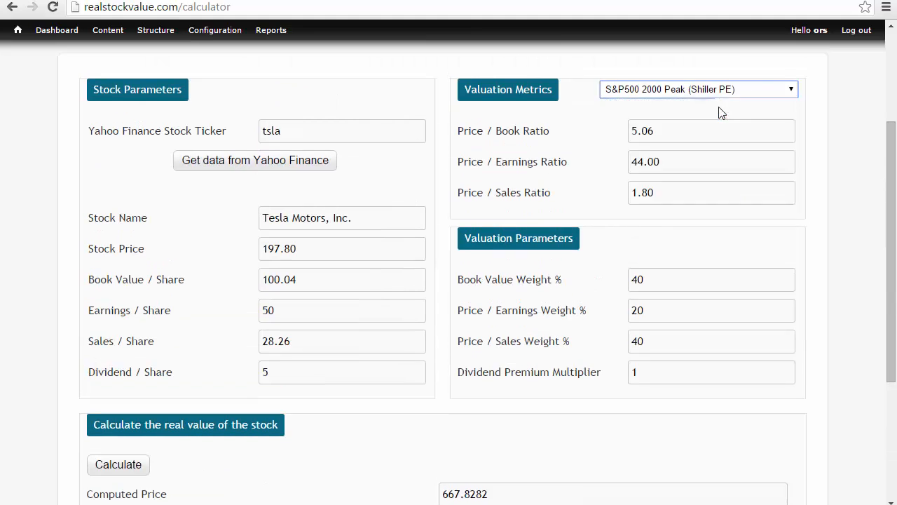
drag(892, 231, 891, 279)
click(133, 373)
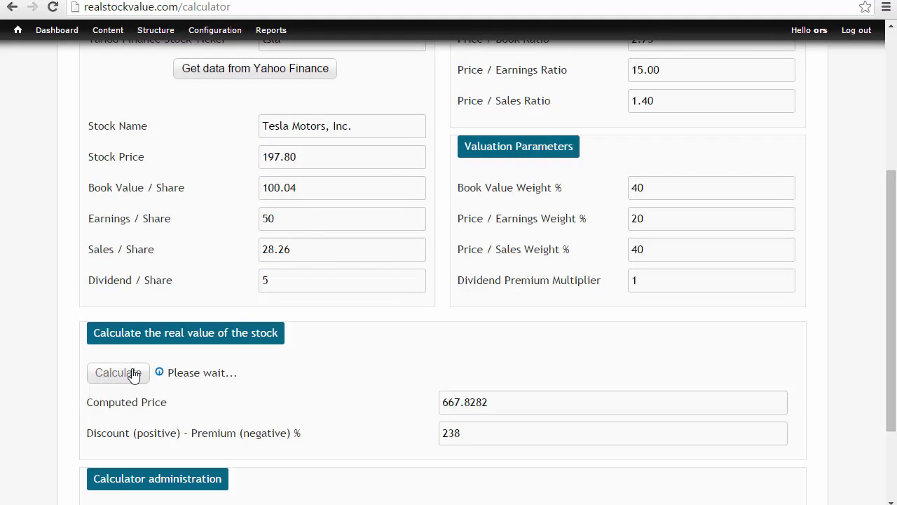
drag(888, 272, 888, 237)
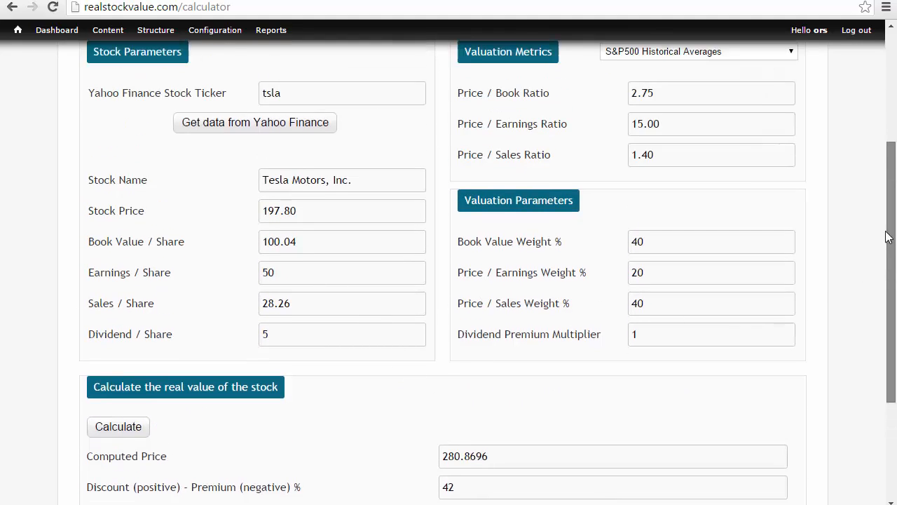
scroll(344, 225, down, 1)
click(131, 372)
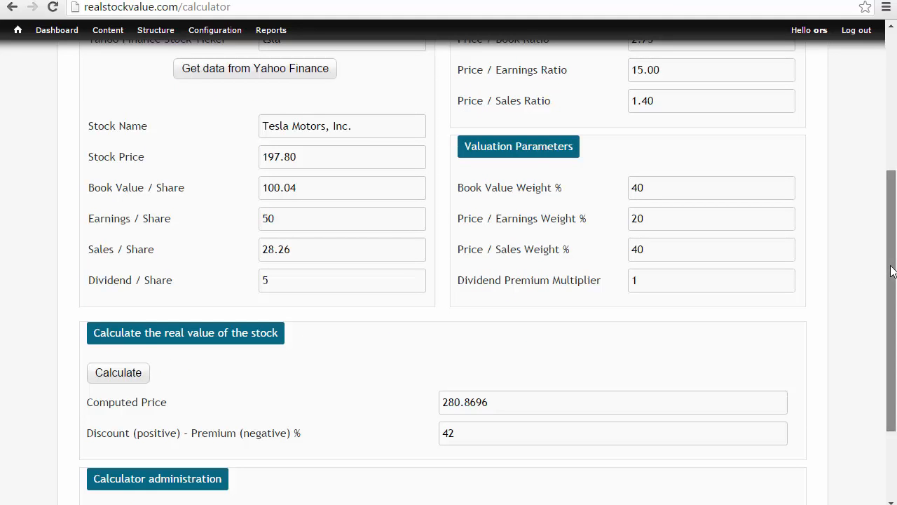
drag(888, 267, 882, 117)
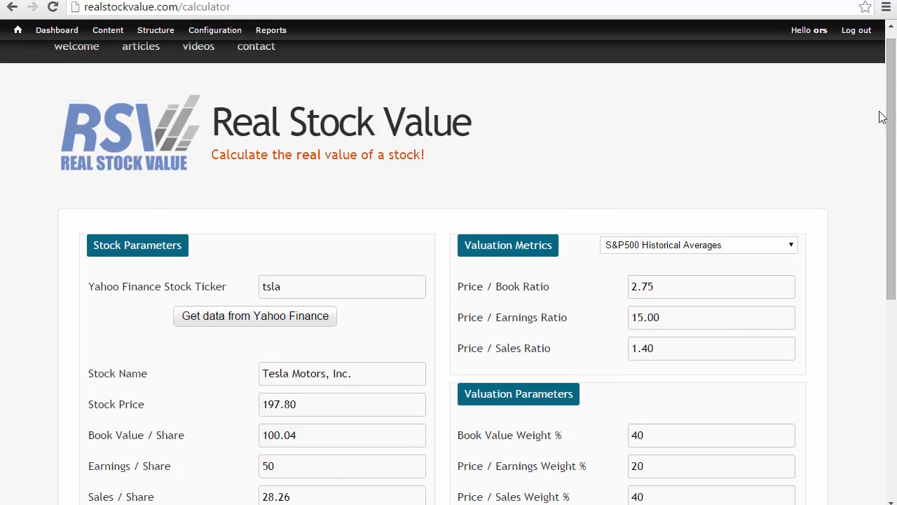